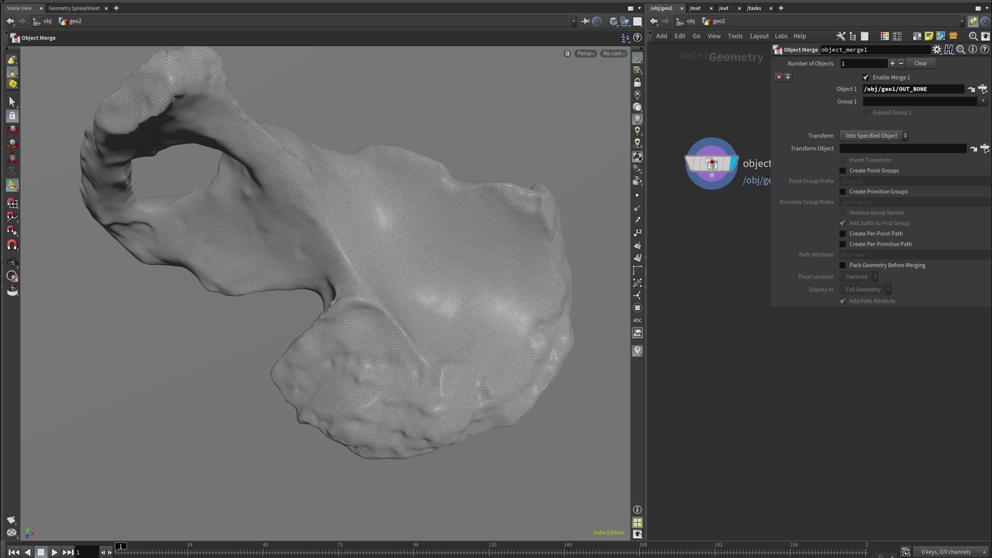
- Reposition the Object Merge node, smooth the bone's right-side bumps, and raise a small surface patch
{"action": "left_click_drag", "start_coordinate": [712, 163], "coordinate": [712, 155]}
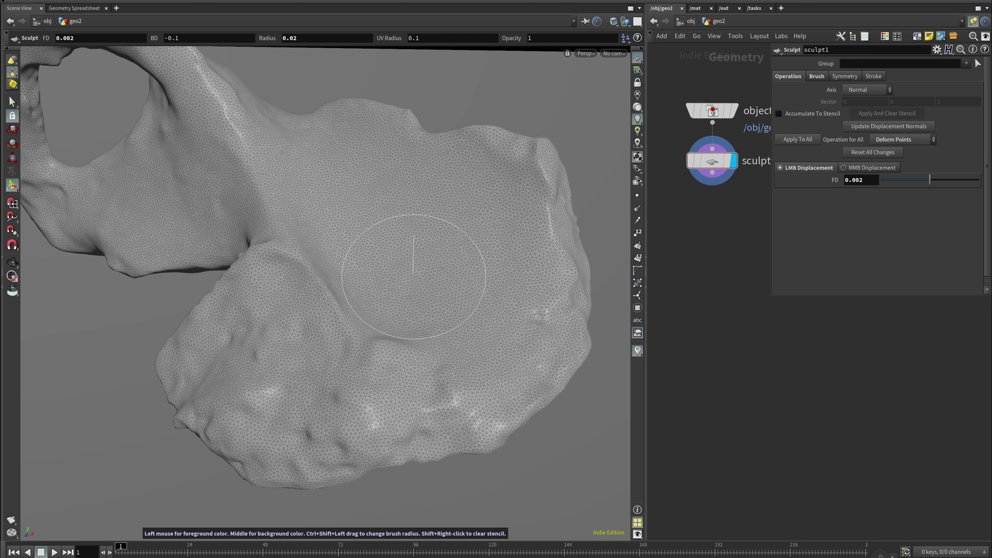
{"action": "mouse_move", "coordinate": [314, 301]}
{"action": "left_mouse_down", "text": "shift"}
{"action": "mouse_move", "coordinate": [354, 355]}
{"action": "mouse_move", "coordinate": [300, 288]}
{"action": "mouse_move", "coordinate": [365, 357]}
{"action": "mouse_move", "coordinate": [352, 336]}
{"action": "left_mouse_up", "text": "shift"}
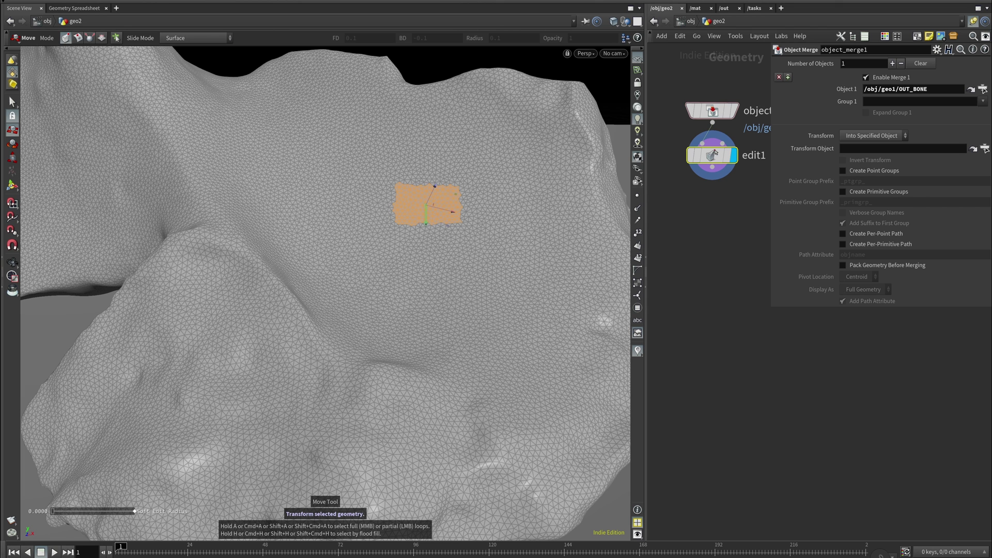
{"action": "left_click_drag", "start_coordinate": [426, 228], "coordinate": [426, 197]}
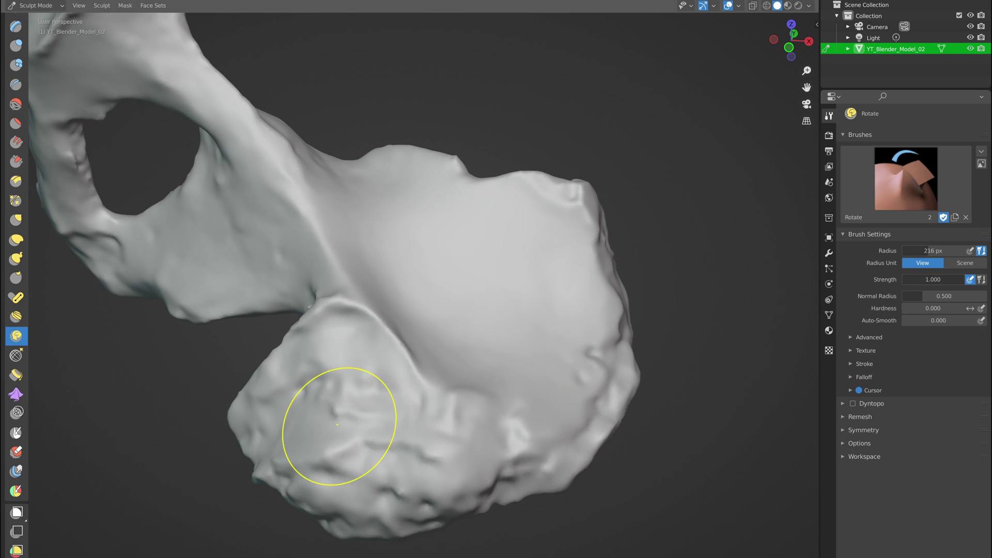
- Try the Rotate brush and undo it, then swirl the lower lobe with Nudge strokes
{"action": "mouse_move", "coordinate": [362, 445]}
{"action": "left_mouse_down"}
{"action": "mouse_move", "coordinate": [326, 465]}
{"action": "mouse_move", "coordinate": [326, 434]}
{"action": "mouse_move", "coordinate": [357, 483]}
{"action": "mouse_move", "coordinate": [345, 420]}
{"action": "mouse_move", "coordinate": [388, 454]}
{"action": "mouse_move", "coordinate": [372, 444]}
{"action": "left_mouse_up"}
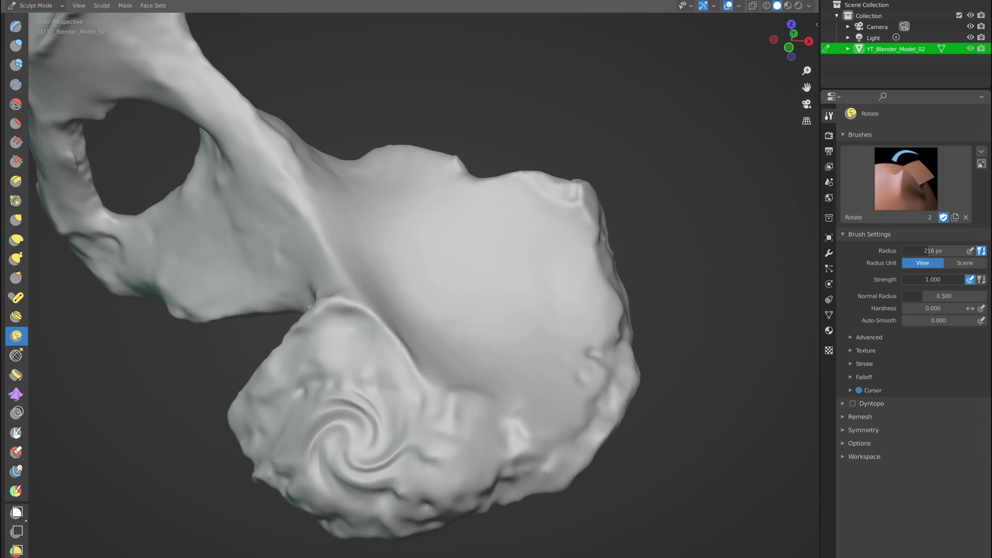
{"action": "key", "text": "ctrl+z"}
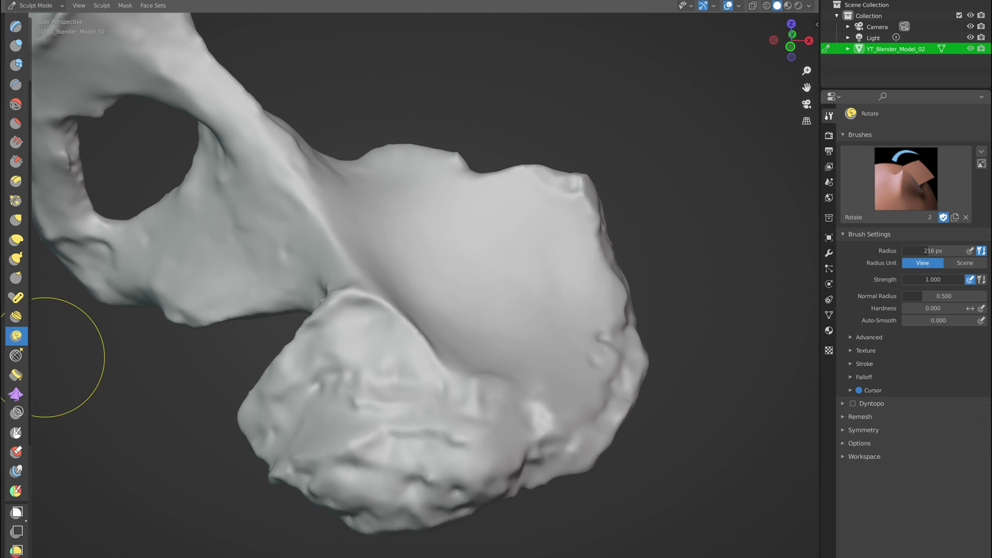
{"action": "left_click", "coordinate": [16, 316]}
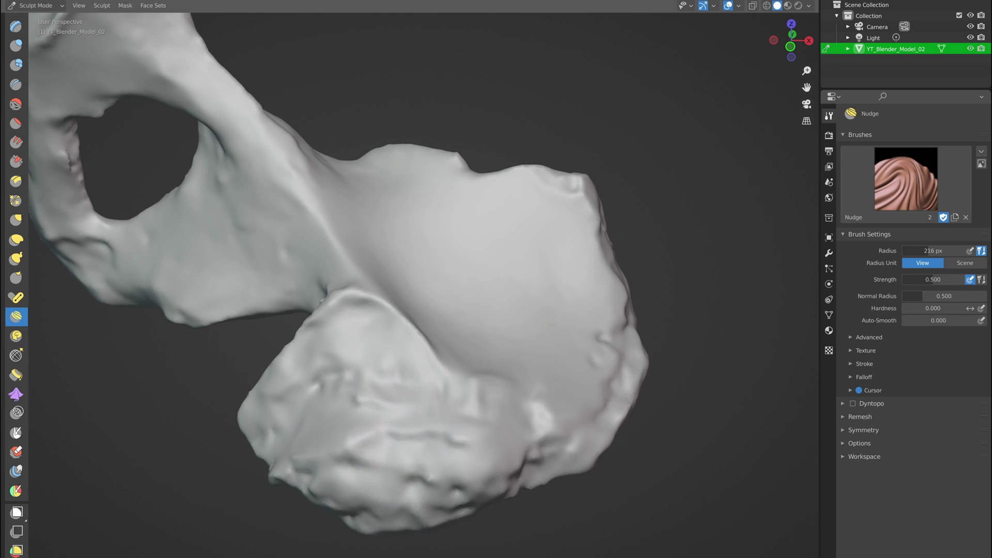
{"action": "mouse_move", "coordinate": [362, 450]}
{"action": "left_mouse_down"}
{"action": "mouse_move", "coordinate": [392, 465]}
{"action": "mouse_move", "coordinate": [372, 445]}
{"action": "mouse_move", "coordinate": [351, 465]}
{"action": "mouse_move", "coordinate": [382, 455]}
{"action": "mouse_move", "coordinate": [352, 383]}
{"action": "mouse_move", "coordinate": [393, 455]}
{"action": "mouse_move", "coordinate": [373, 408]}
{"action": "mouse_move", "coordinate": [363, 413]}
{"action": "left_mouse_up"}
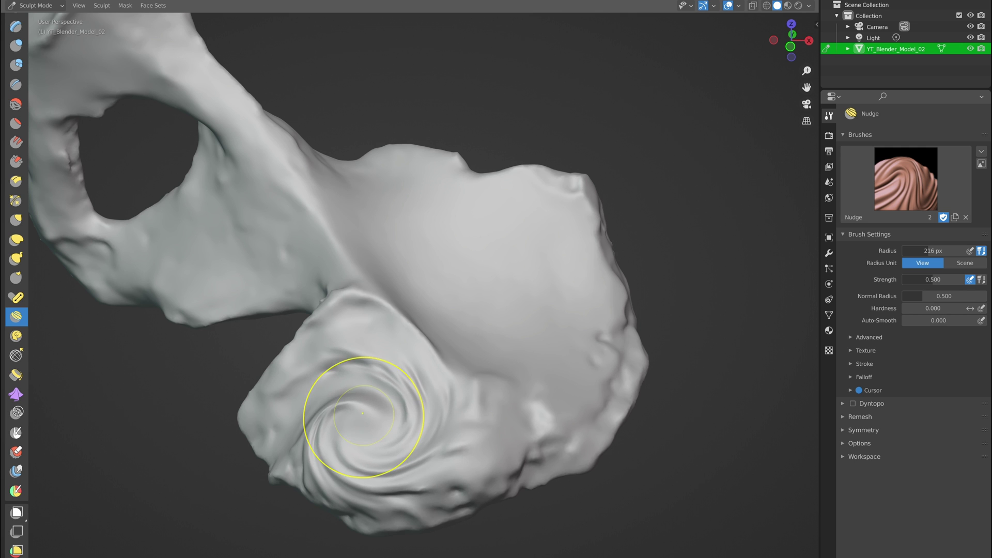
{"action": "mouse_move", "coordinate": [393, 444]}
{"action": "middle_mouse_down"}
{"action": "mouse_move", "coordinate": [465, 424]}
{"action": "mouse_move", "coordinate": [411, 447]}
{"action": "middle_mouse_up"}
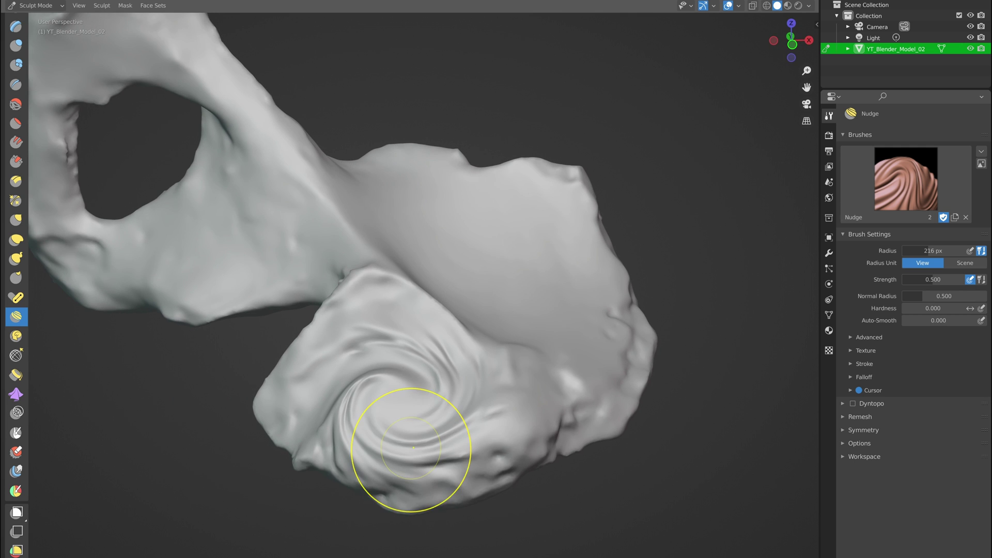
{"action": "left_click_drag", "start_coordinate": [414, 447], "coordinate": [377, 381]}
{"action": "middle_click_drag", "start_coordinate": [377, 381], "coordinate": [403, 373]}
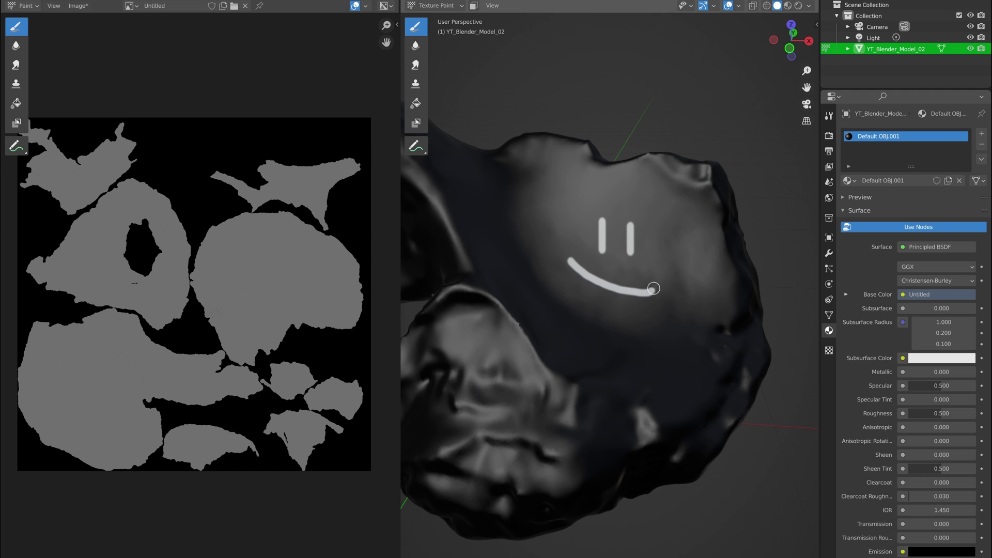
- Turn the smiley toward the view and paint a white line along the lower lobe's edge
{"action": "middle_click_drag", "start_coordinate": [691, 182], "coordinate": [557, 380]}
{"action": "left_click_drag", "start_coordinate": [598, 443], "coordinate": [708, 494]}
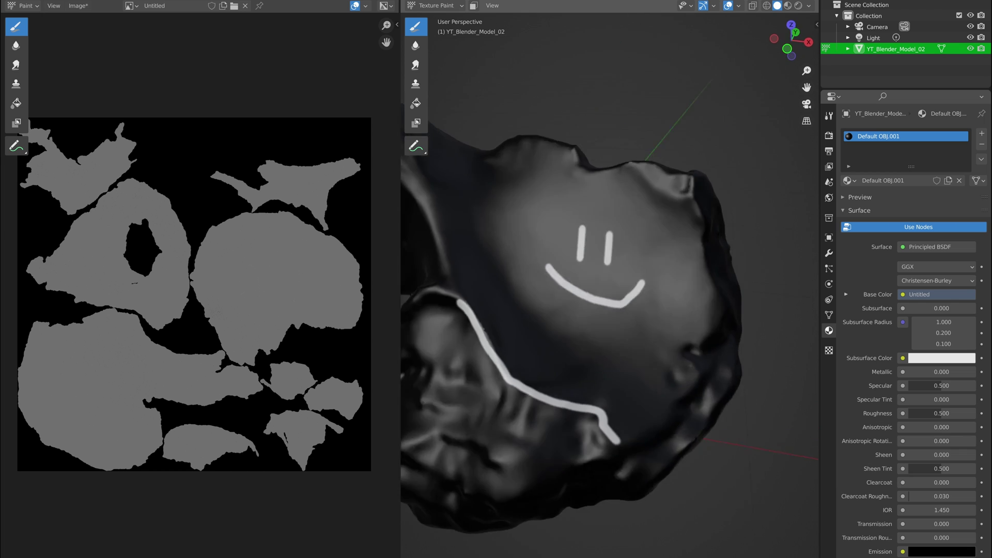
{"action": "middle_click_drag", "start_coordinate": [708, 493], "coordinate": [656, 460]}
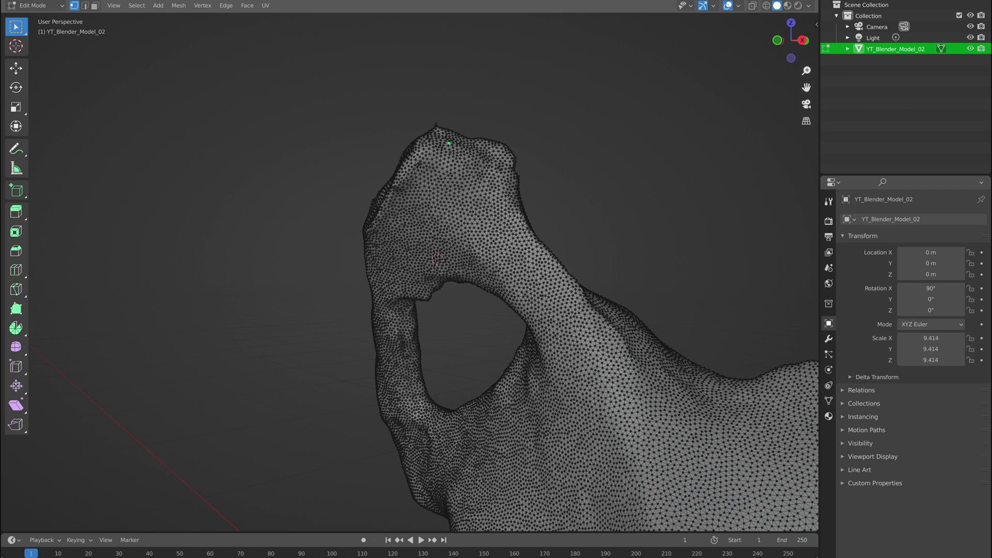
- Grab the peak vertex, adjust the proportional falloff size, confirm the move, and inspect the result
{"action": "key", "text": "g"}
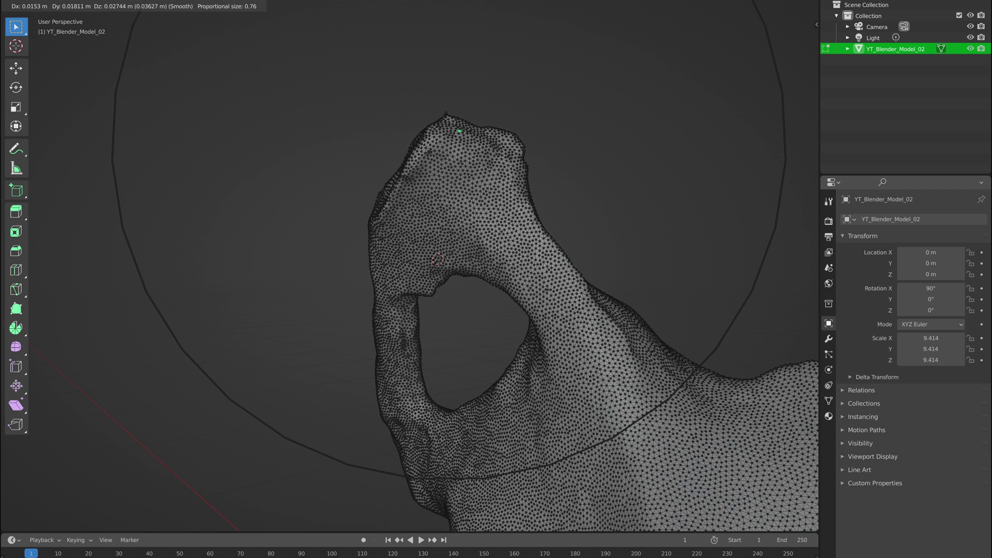
{"action": "scroll", "coordinate": [449, 143], "scroll_direction": "up", "scroll_amount": 20}
{"action": "scroll", "coordinate": [448, 143], "scroll_direction": "down", "scroll_amount": 8}
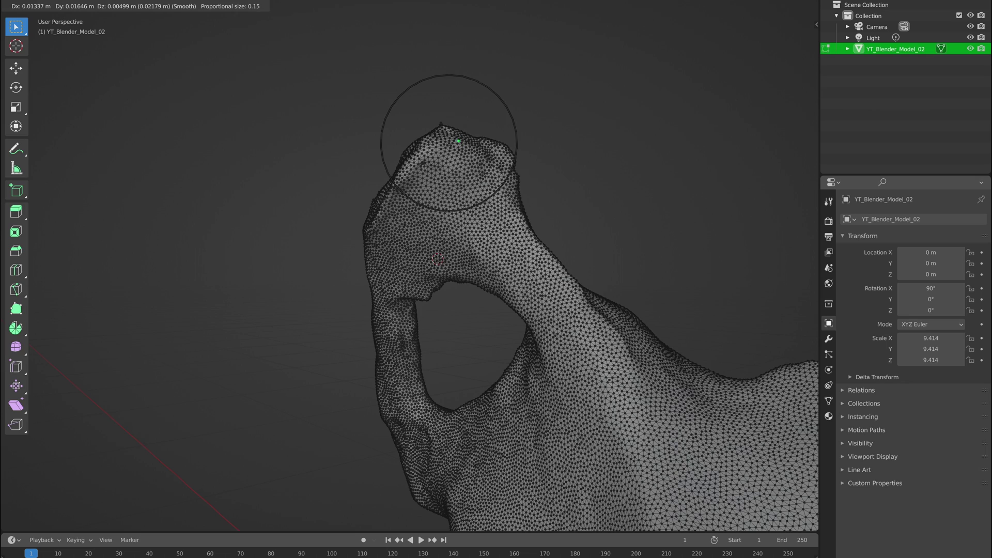
{"action": "scroll", "coordinate": [448, 143], "scroll_direction": "down", "scroll_amount": 7}
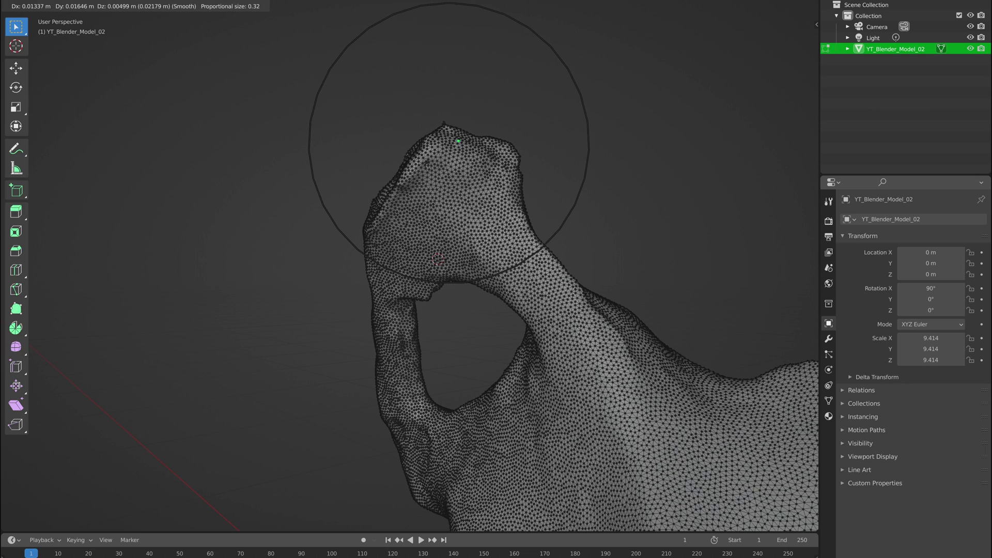
{"action": "key", "text": "Return"}
{"action": "middle_click_drag", "start_coordinate": [496, 279], "coordinate": [471, 282]}
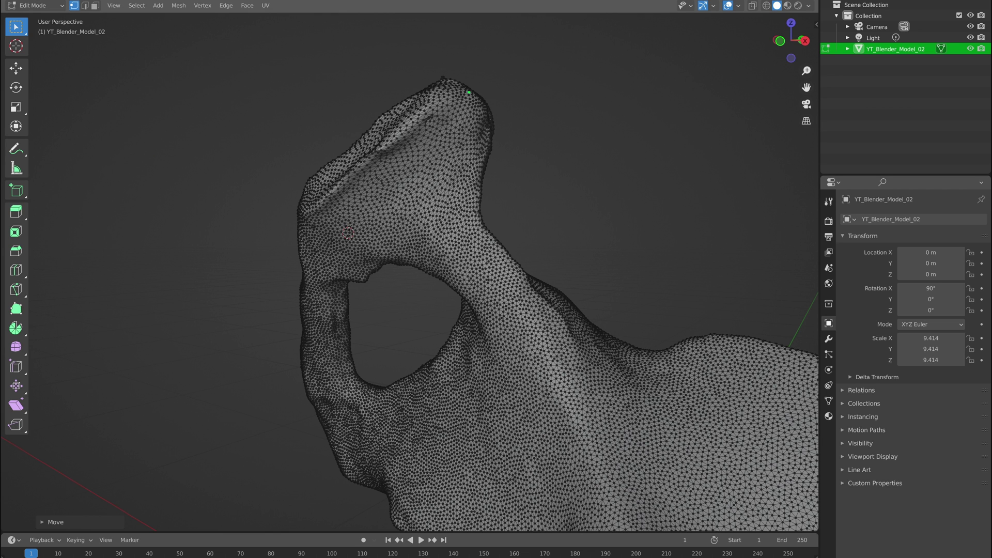
{"action": "middle_click_drag", "start_coordinate": [471, 281], "coordinate": [498, 274]}
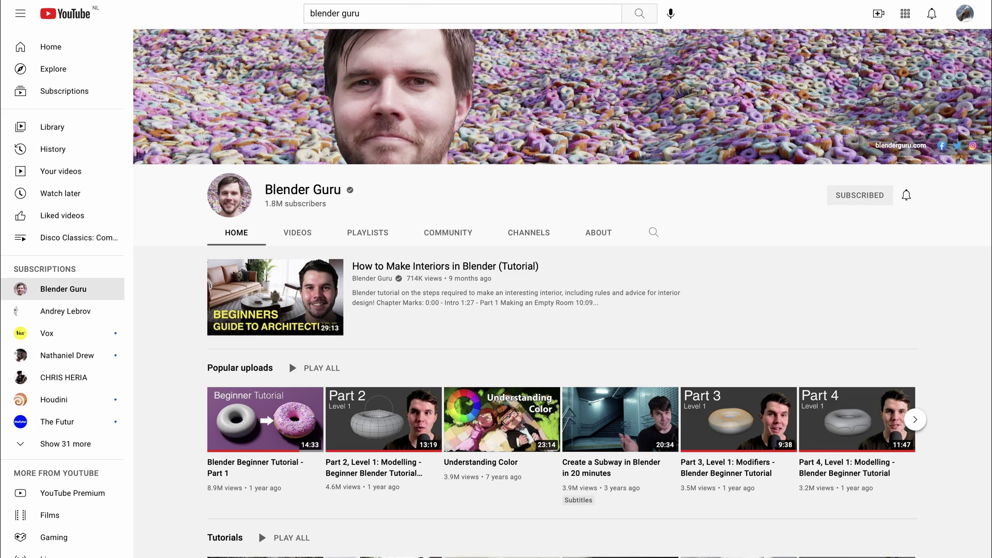
- Scroll through the Blender Guru Home tab's tutorial and beginner series rows, then back up
{"action": "scroll", "coordinate": [563, 290], "scroll_direction": "down", "scroll_amount": 1}
{"action": "scroll", "coordinate": [562, 290], "scroll_direction": "down", "scroll_amount": 5}
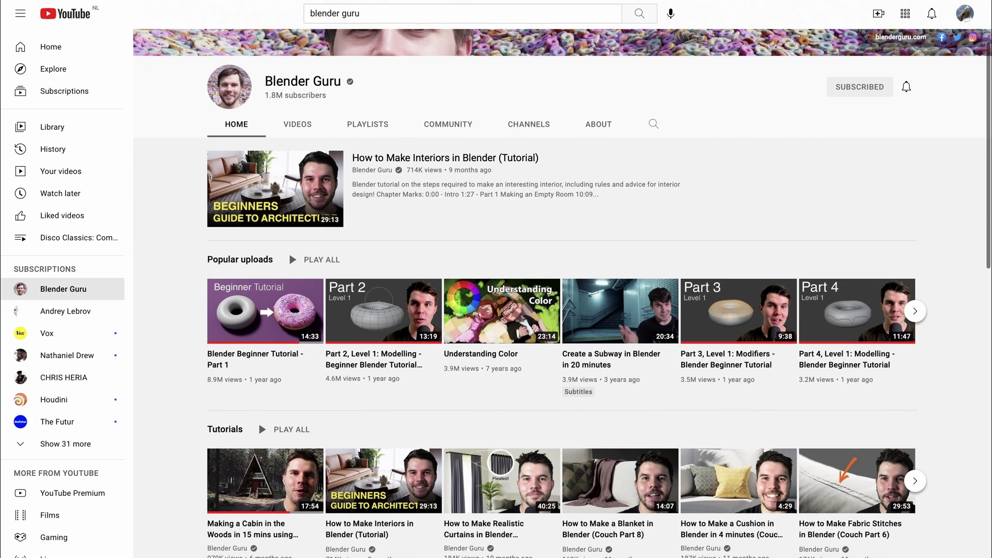
{"action": "scroll", "coordinate": [563, 290], "scroll_direction": "down", "scroll_amount": 4}
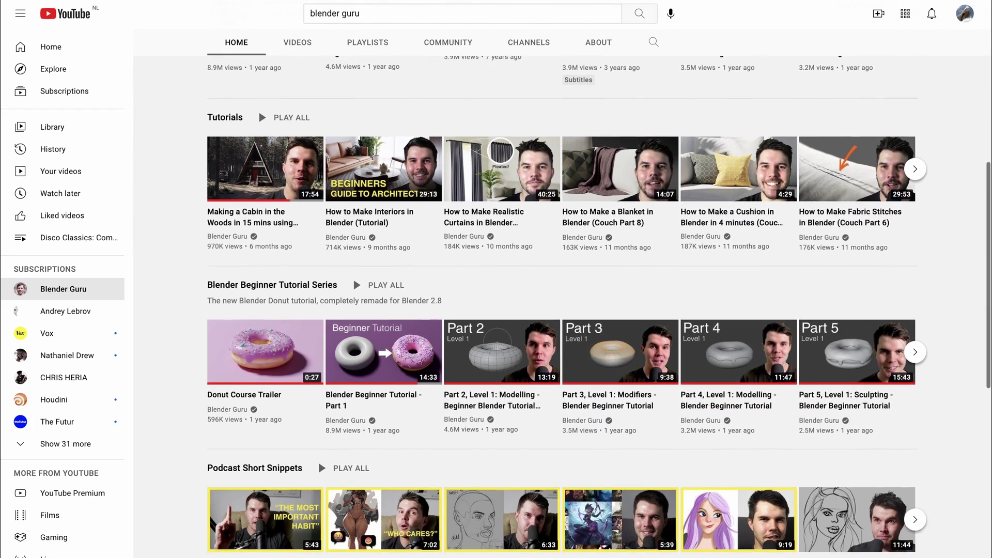
{"action": "scroll", "coordinate": [562, 290], "scroll_direction": "up", "scroll_amount": 1}
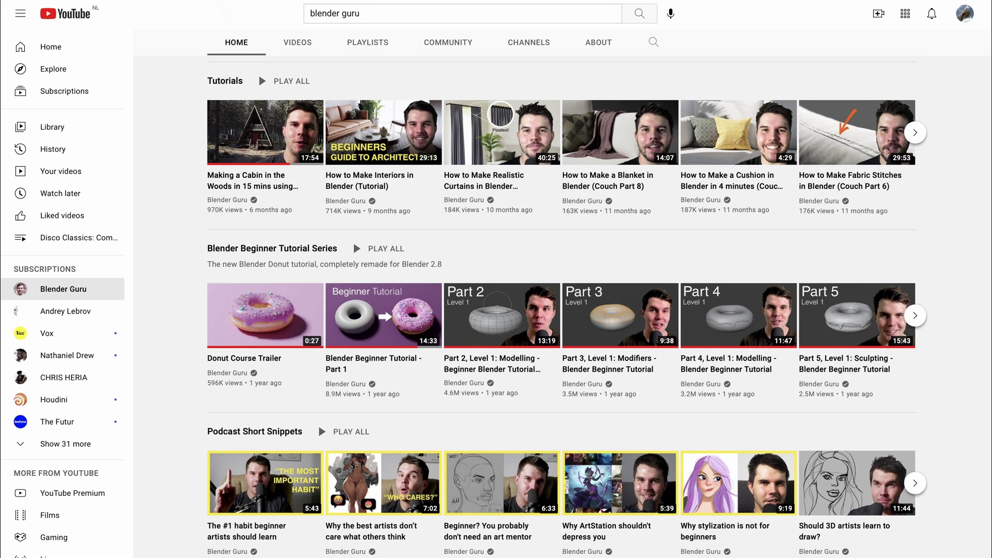
{"action": "scroll", "coordinate": [562, 310], "scroll_direction": "down", "scroll_amount": 3}
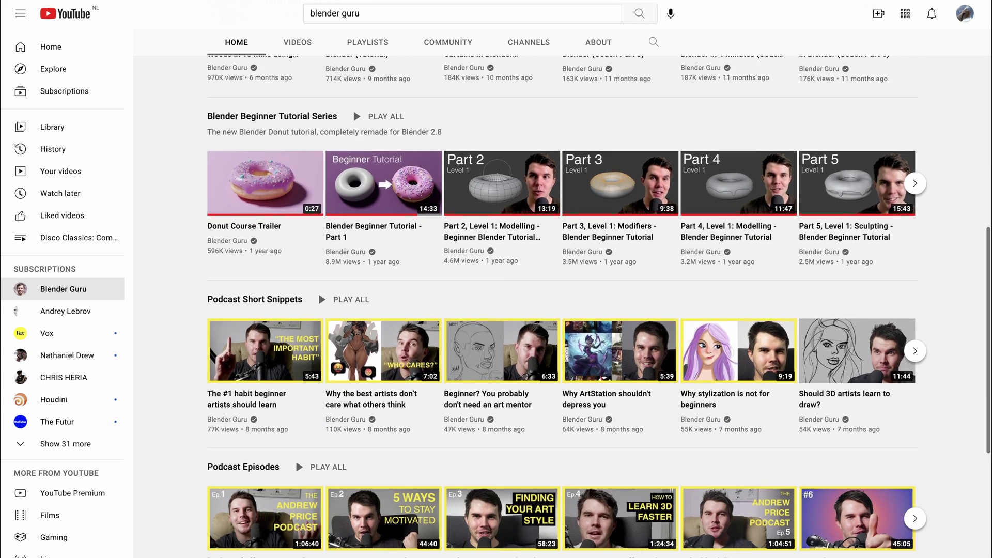
{"action": "scroll", "coordinate": [563, 310], "scroll_direction": "up", "scroll_amount": 15}
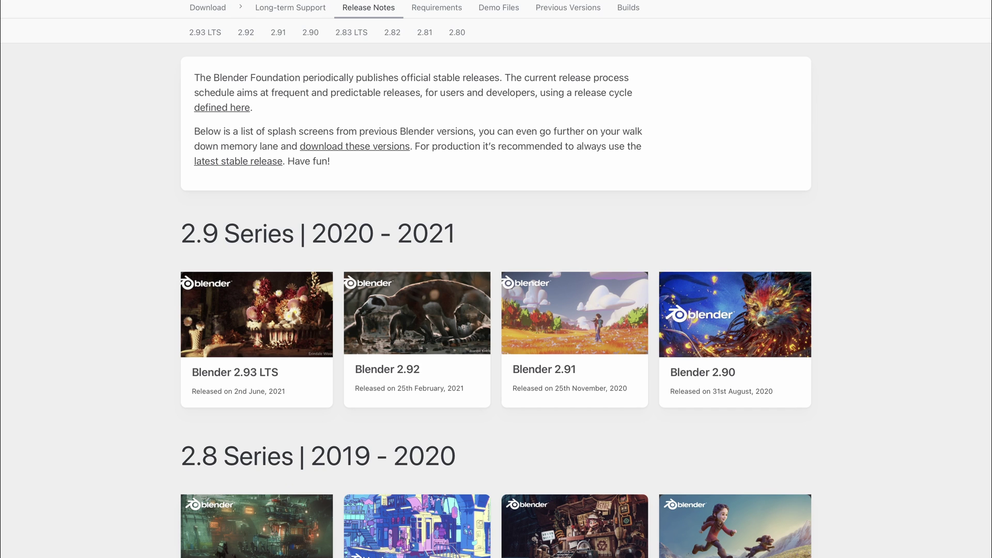
- Scroll the 2.93 LTS release notes past Geometry Nodes down to the Spreadsheet Editor section
{"action": "scroll", "coordinate": [318, 321], "scroll_direction": "up", "scroll_amount": 3}
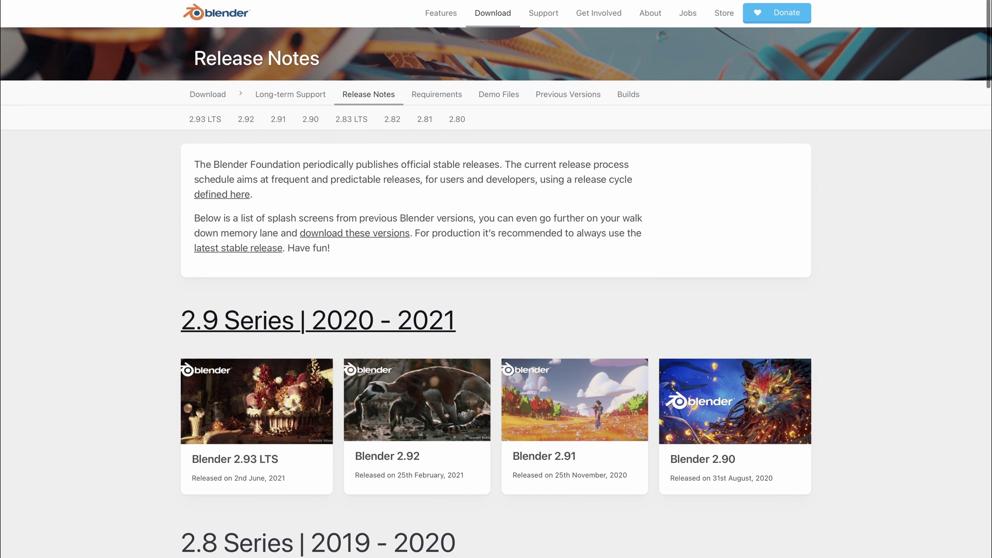
{"action": "scroll", "coordinate": [496, 248], "scroll_direction": "down", "scroll_amount": 1}
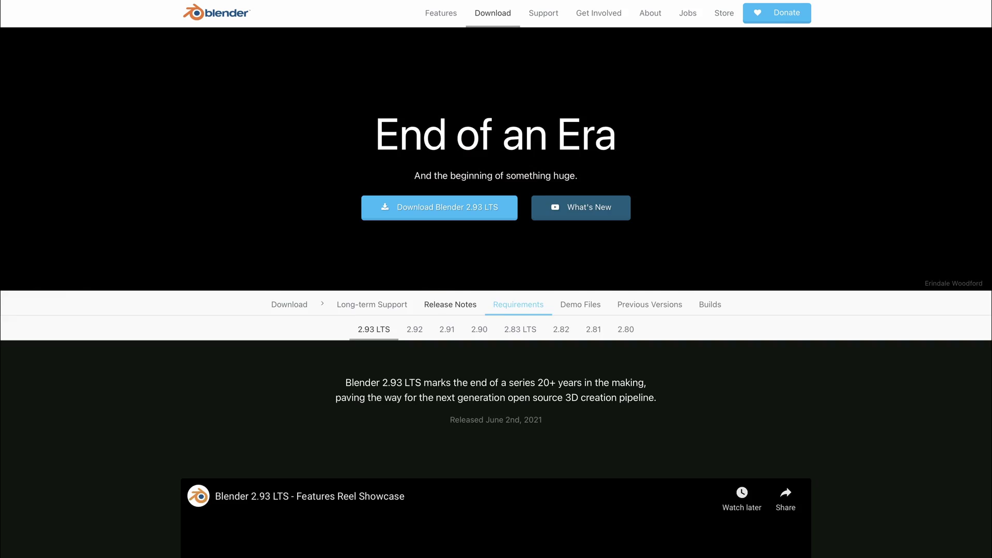
{"action": "scroll", "coordinate": [496, 279], "scroll_direction": "down", "scroll_amount": 6}
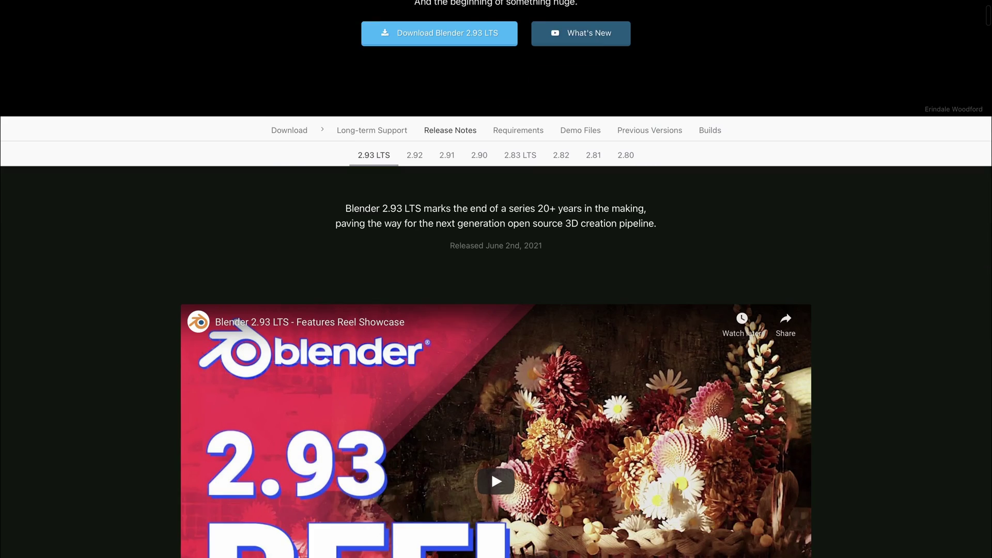
{"action": "scroll", "coordinate": [496, 279], "scroll_direction": "down", "scroll_amount": 18}
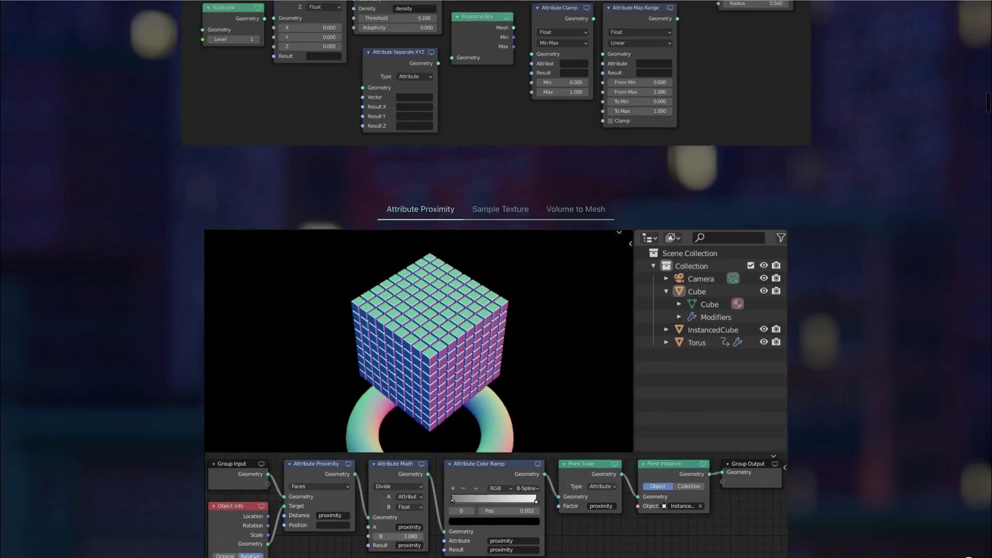
{"action": "scroll", "coordinate": [496, 279], "scroll_direction": "down", "scroll_amount": 12}
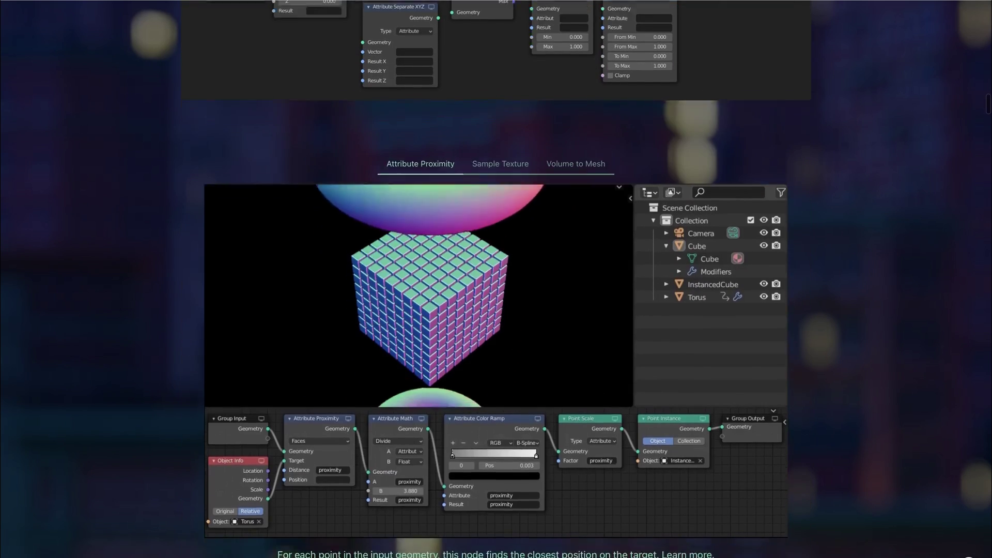
{"action": "scroll", "coordinate": [497, 279], "scroll_direction": "down", "scroll_amount": 7}
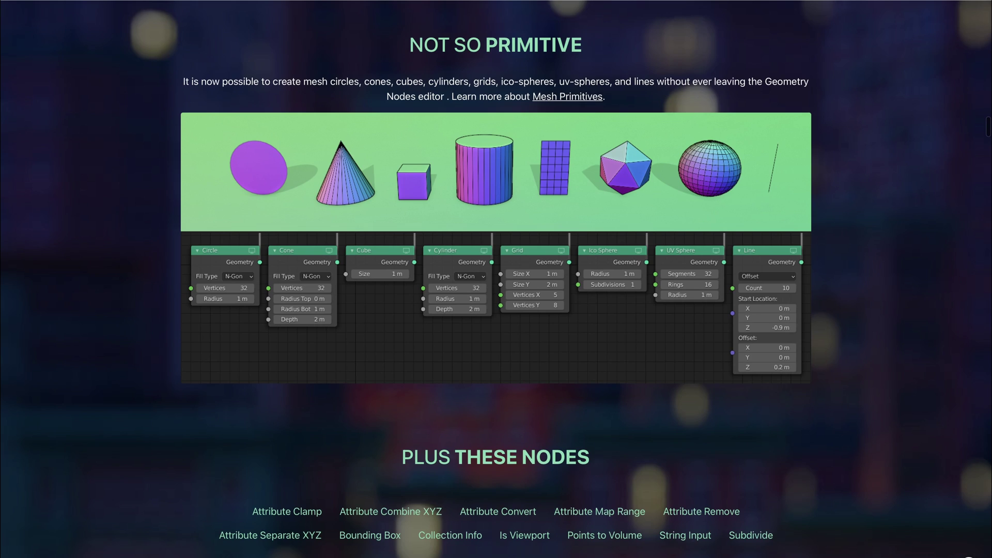
{"action": "scroll", "coordinate": [497, 279], "scroll_direction": "down", "scroll_amount": 7}
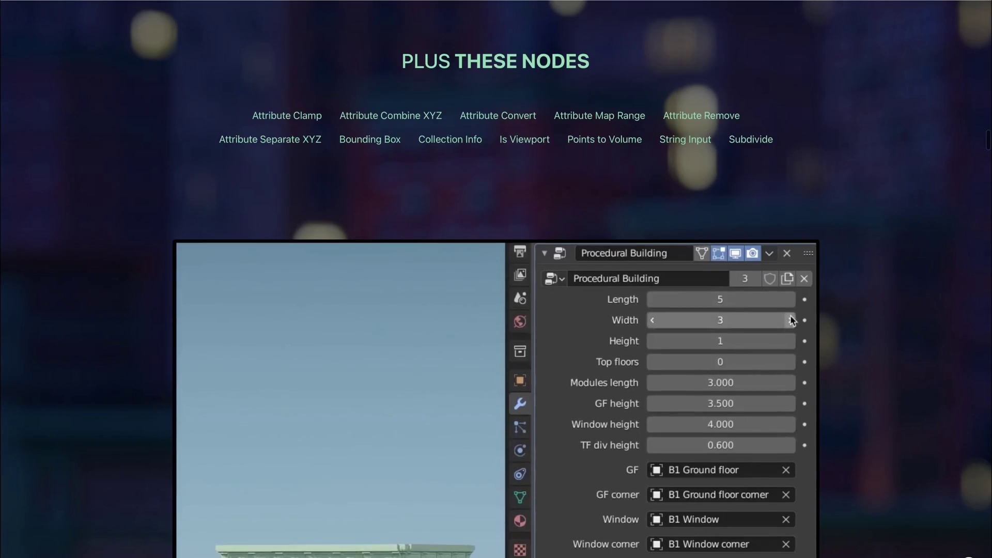
{"action": "scroll", "coordinate": [496, 279], "scroll_direction": "down", "scroll_amount": 9}
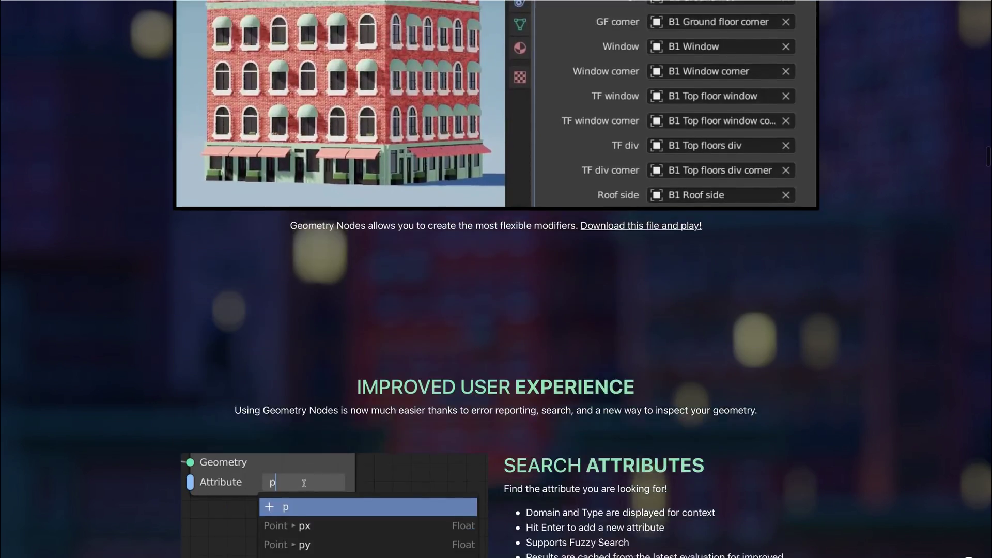
{"action": "scroll", "coordinate": [496, 280], "scroll_direction": "down", "scroll_amount": 8}
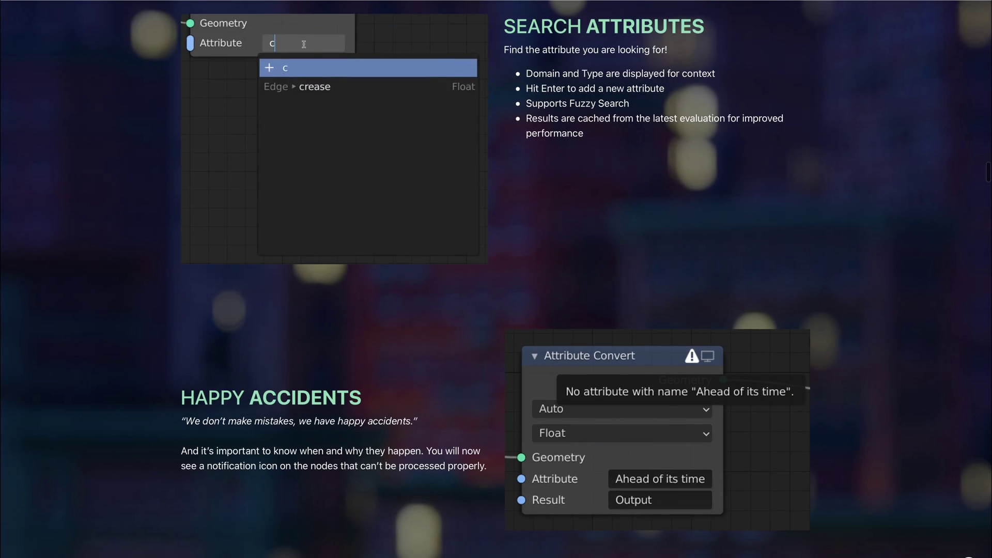
{"action": "scroll", "coordinate": [496, 279], "scroll_direction": "down", "scroll_amount": 6}
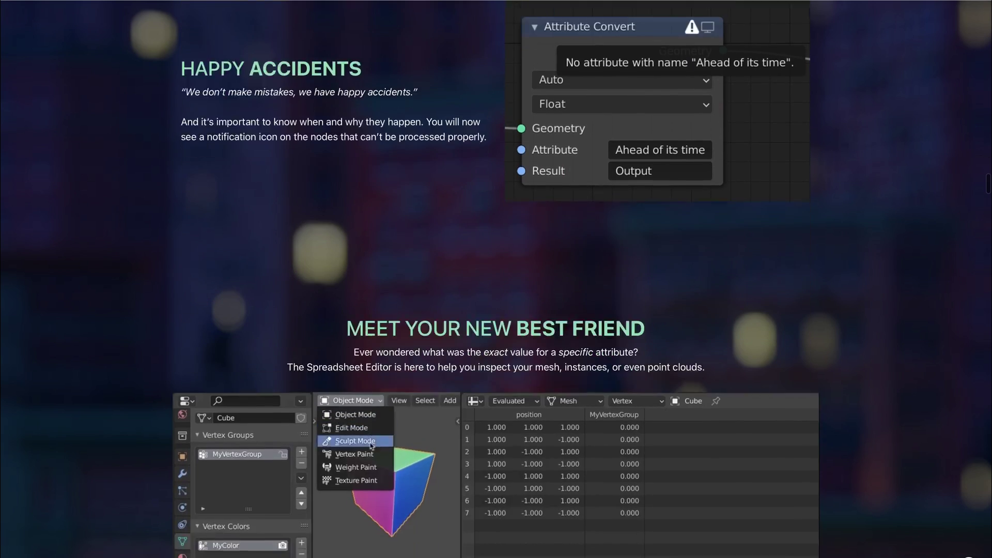
{"action": "scroll", "coordinate": [496, 279], "scroll_direction": "down", "scroll_amount": 1}
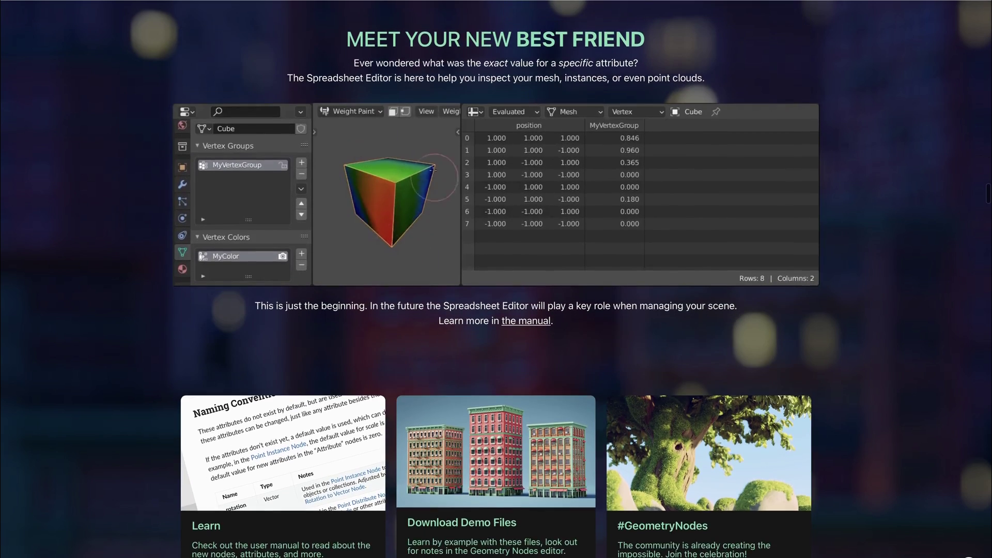